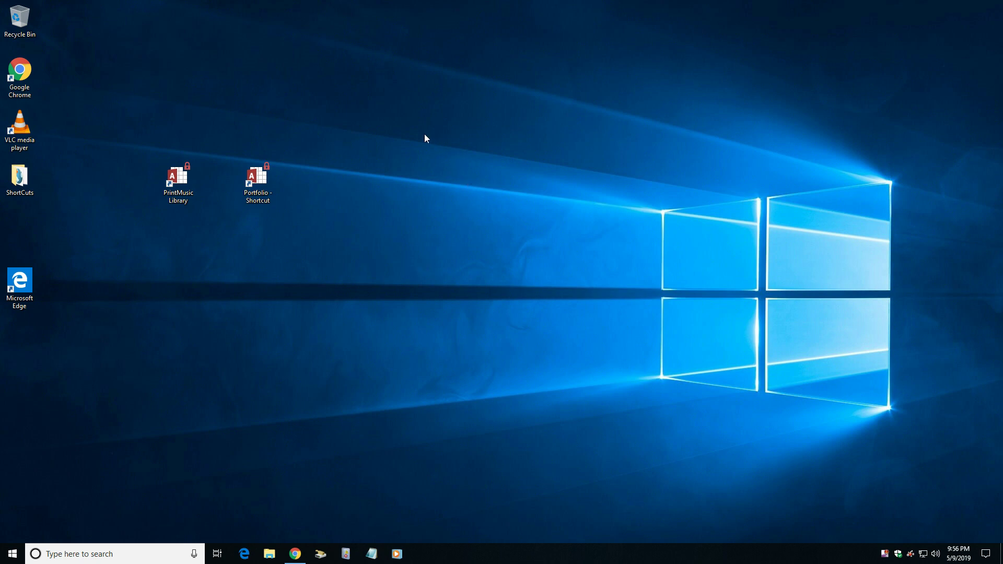
Open the Portfolio database from its desktop shortcut to reach the Home dashboard
double_click(255, 183)
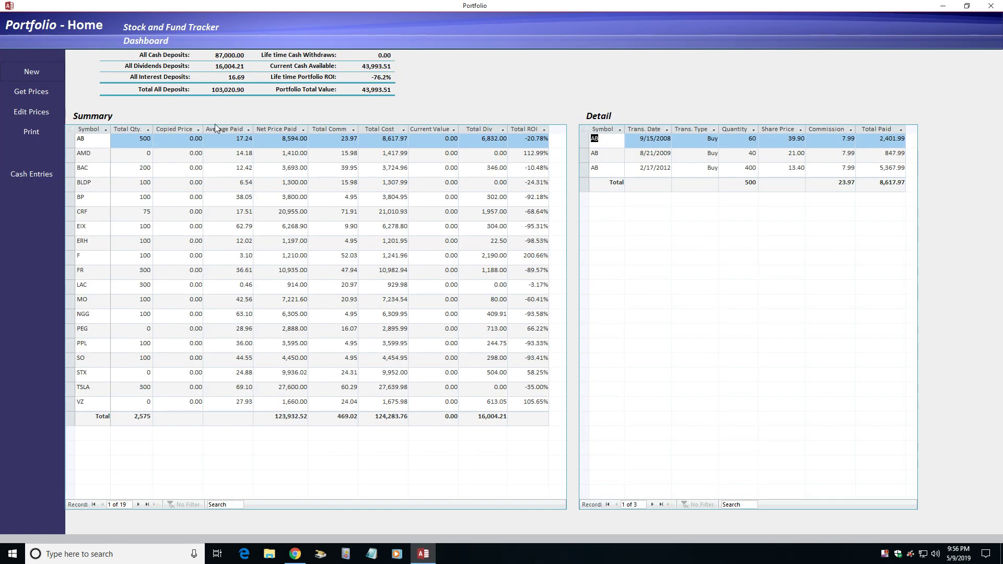
double_click(474, 5)
drag(469, 43, 1000, 97)
double_click(776, 11)
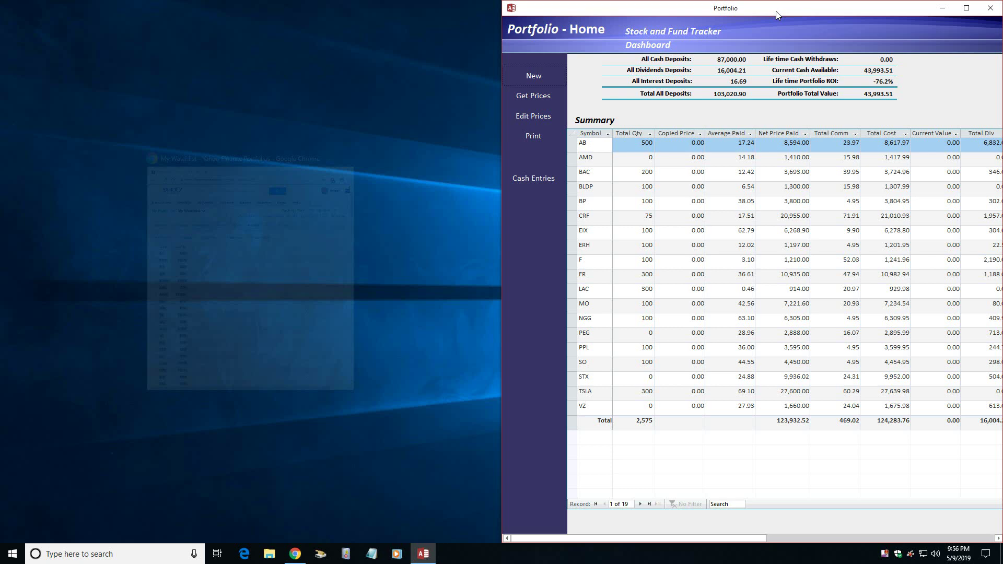
key(super+Up)
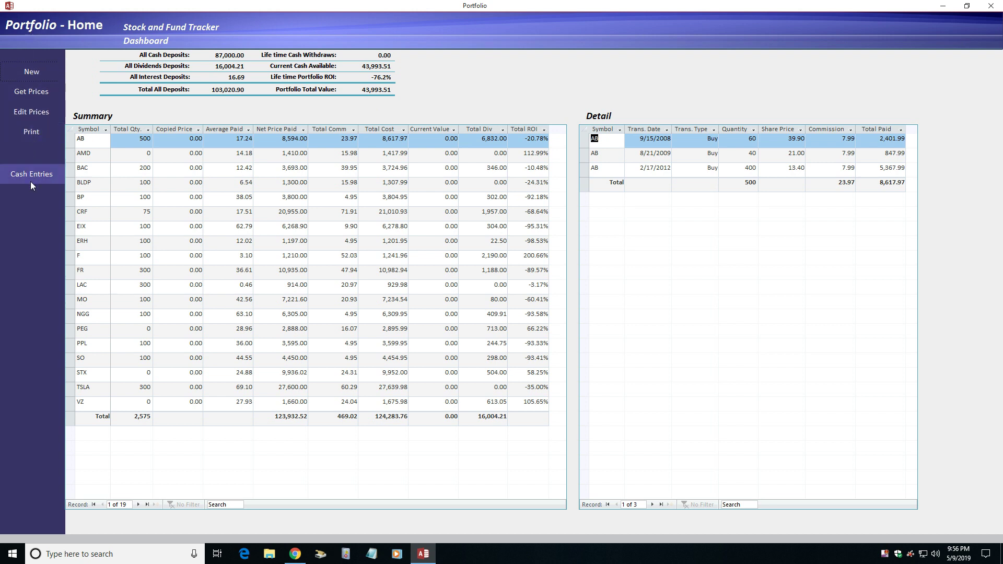
click(48, 75)
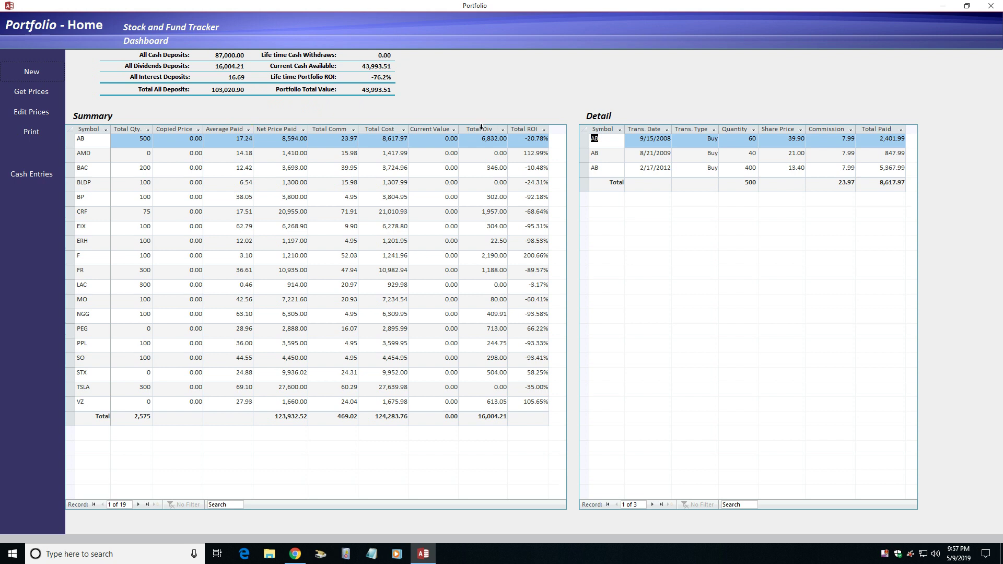
Inspect AB's Total ROI, Total Div, and its 8/21/2009 and 2/17/2012 transactions
click(524, 130)
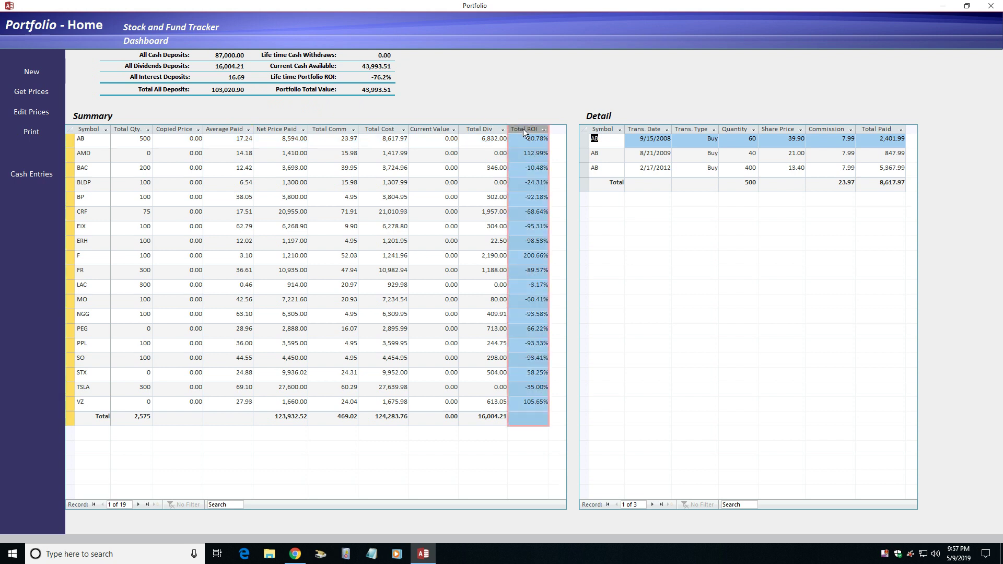
click(481, 138)
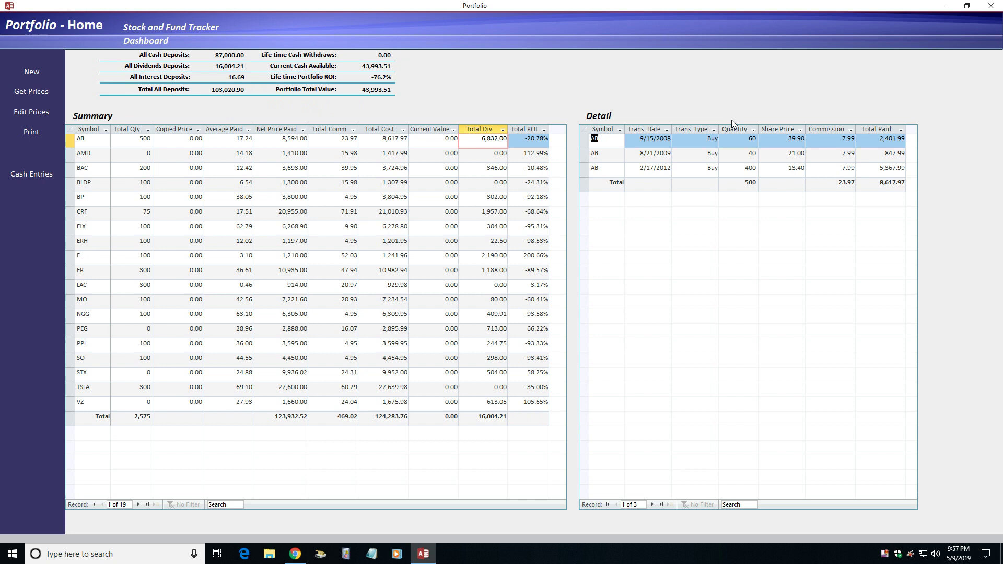
click(614, 161)
click(594, 168)
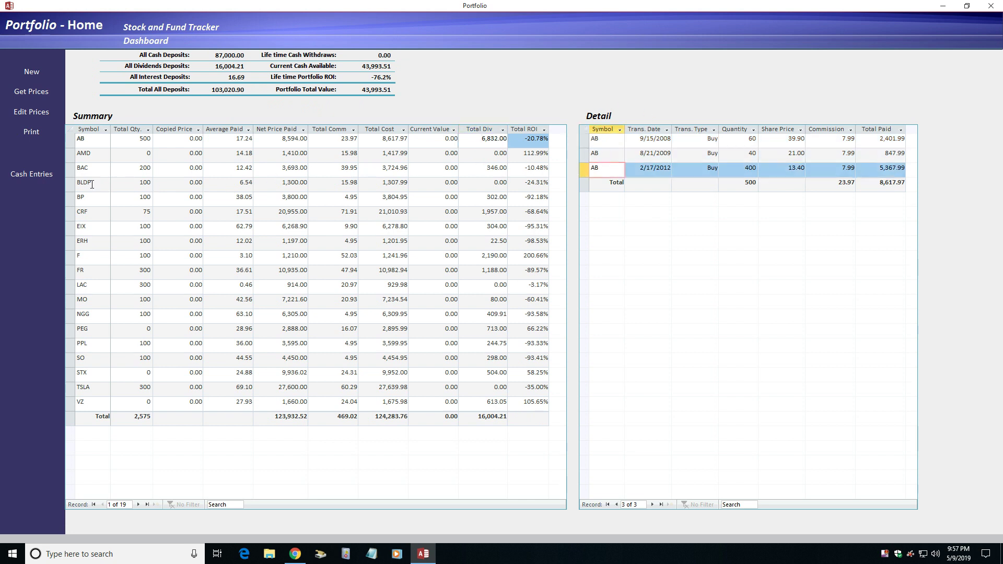
Move through BAC and BP to CRF, then delete CRF's two RevSplit transactions
click(101, 169)
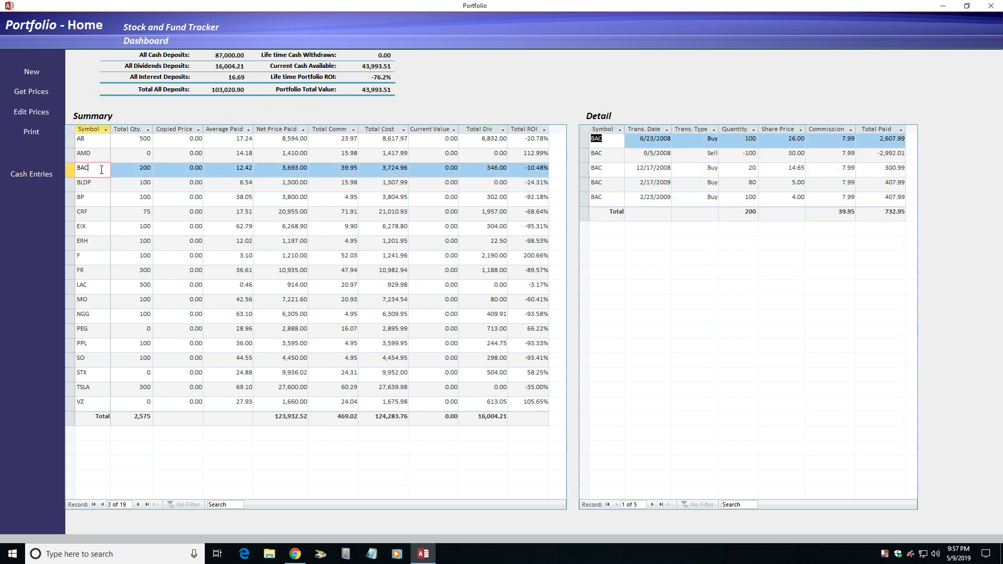
click(99, 200)
click(98, 217)
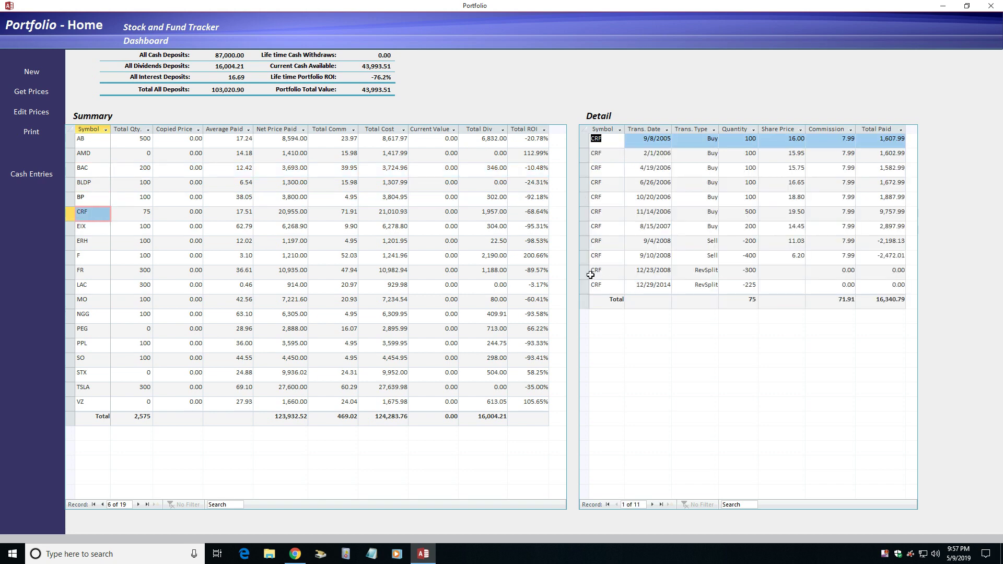
drag(586, 273, 589, 285)
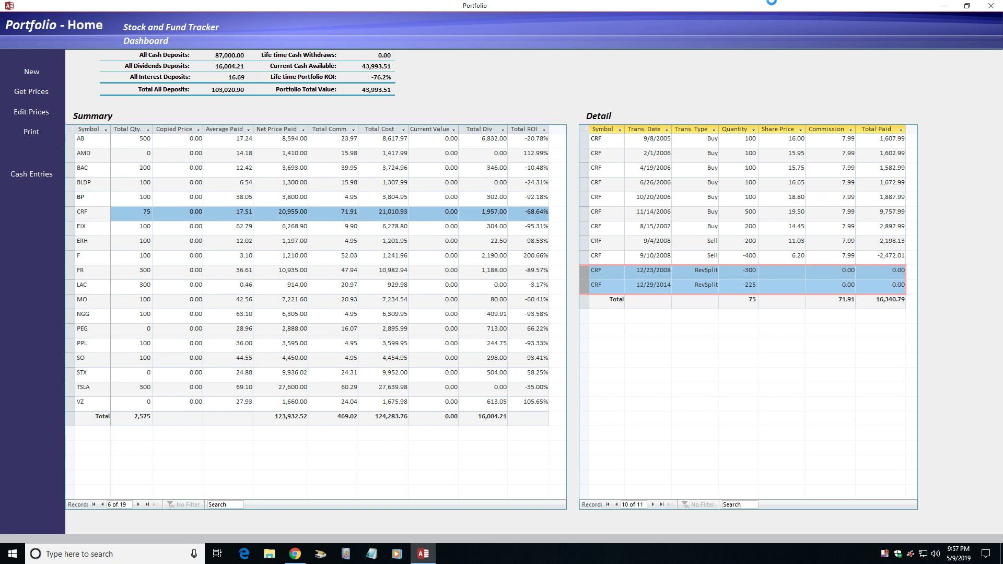
key(Delete)
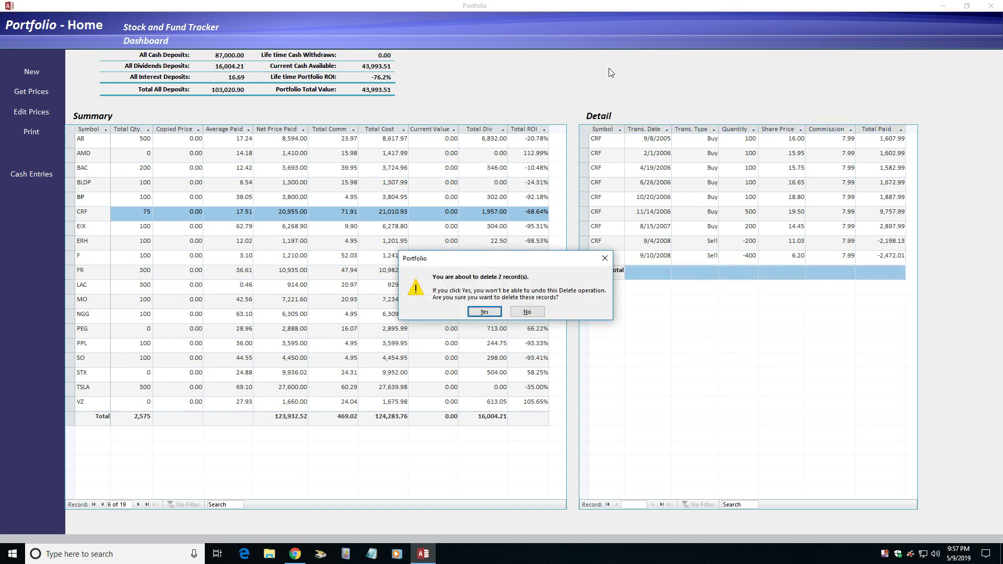
click(481, 313)
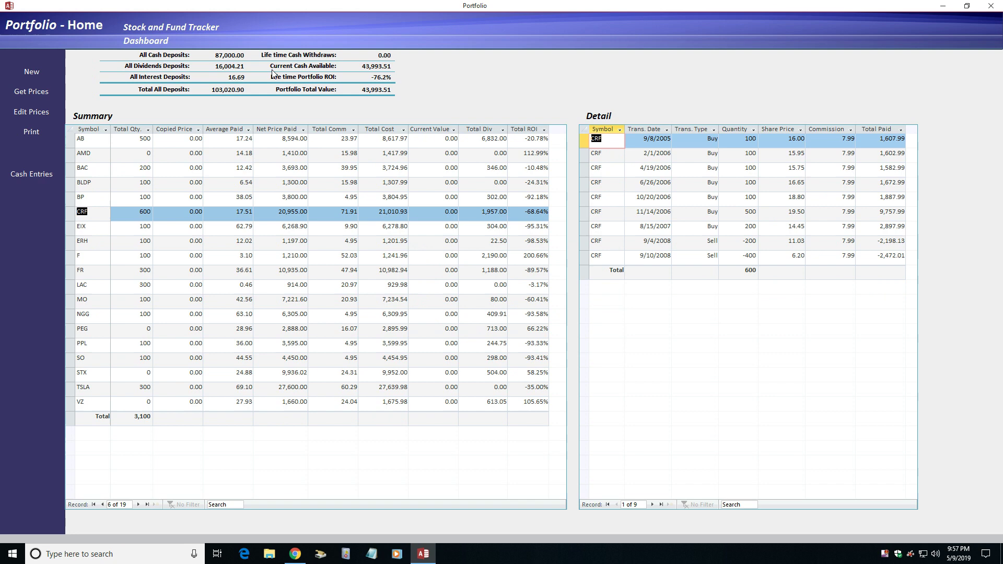
Save a new Deposit Cash transaction of 100.00 dated 5/9/2019
click(45, 70)
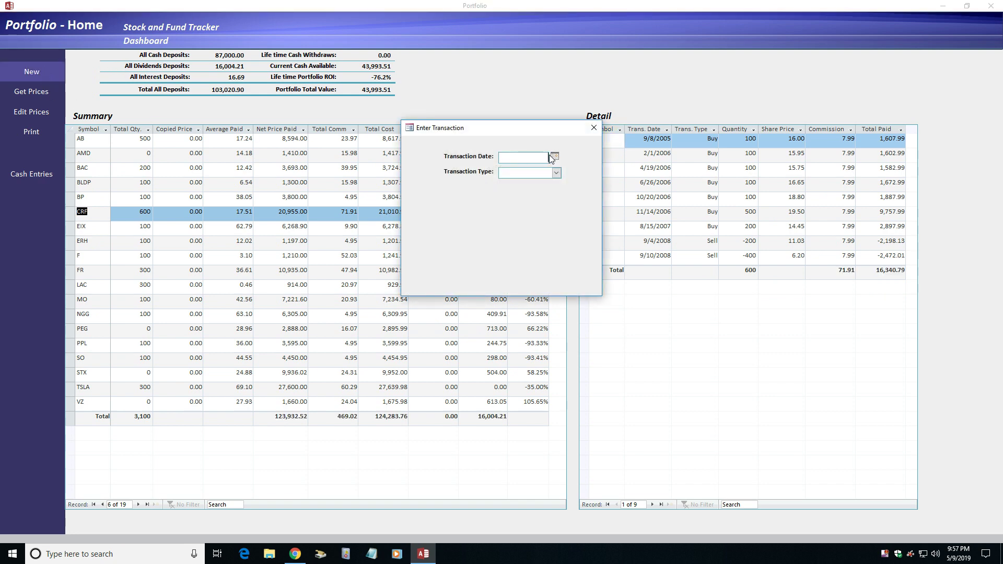
click(553, 156)
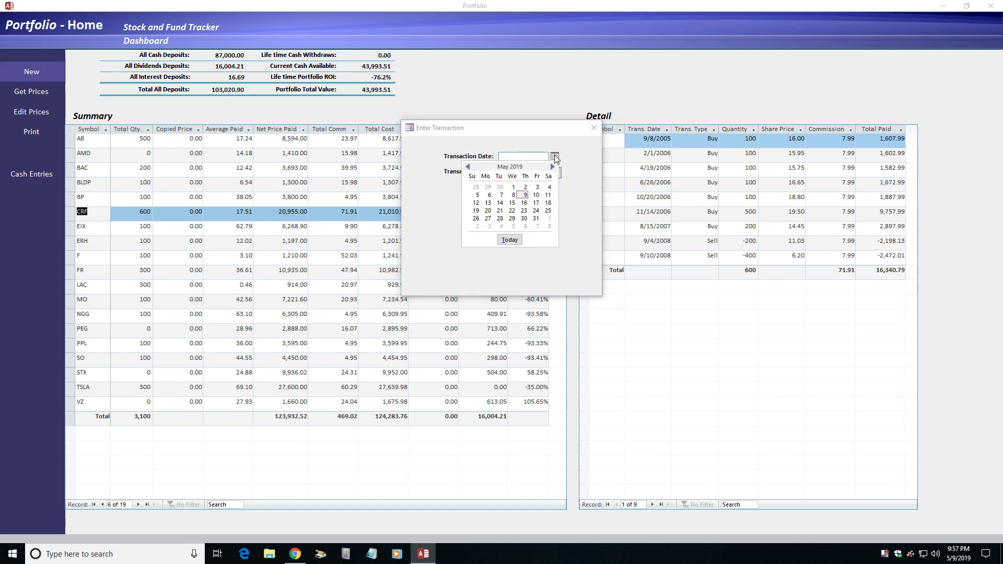
click(525, 195)
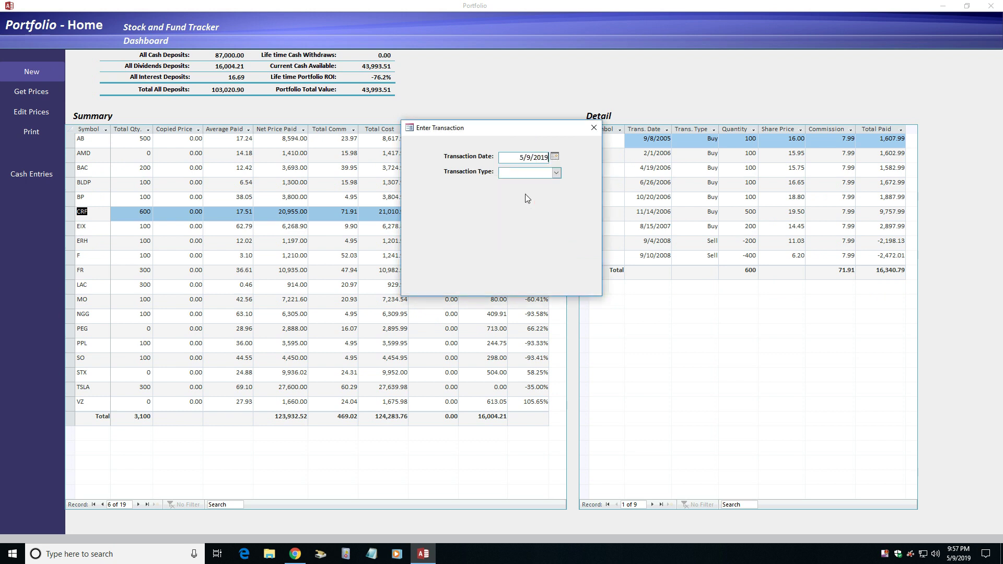
click(557, 173)
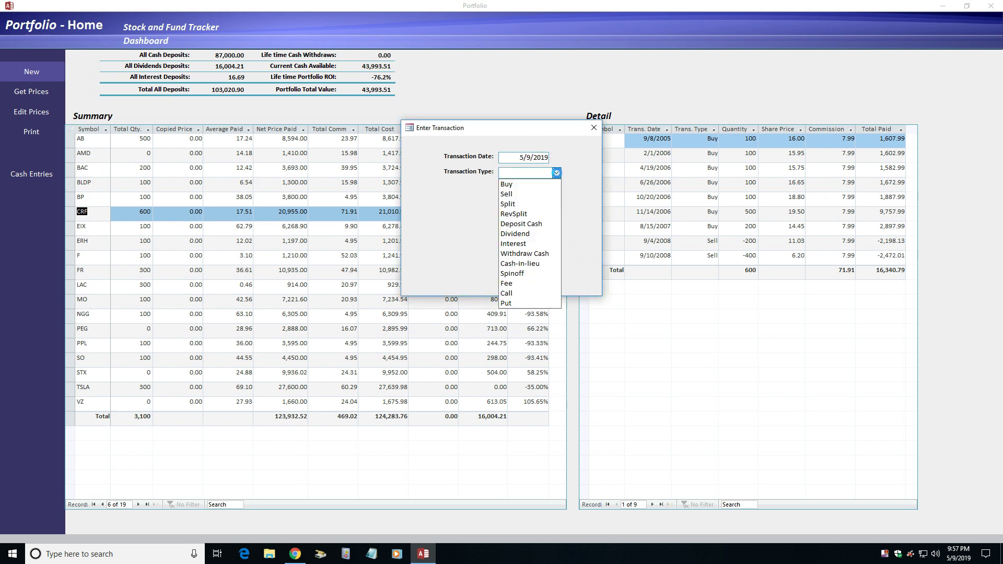
click(545, 223)
click(543, 221)
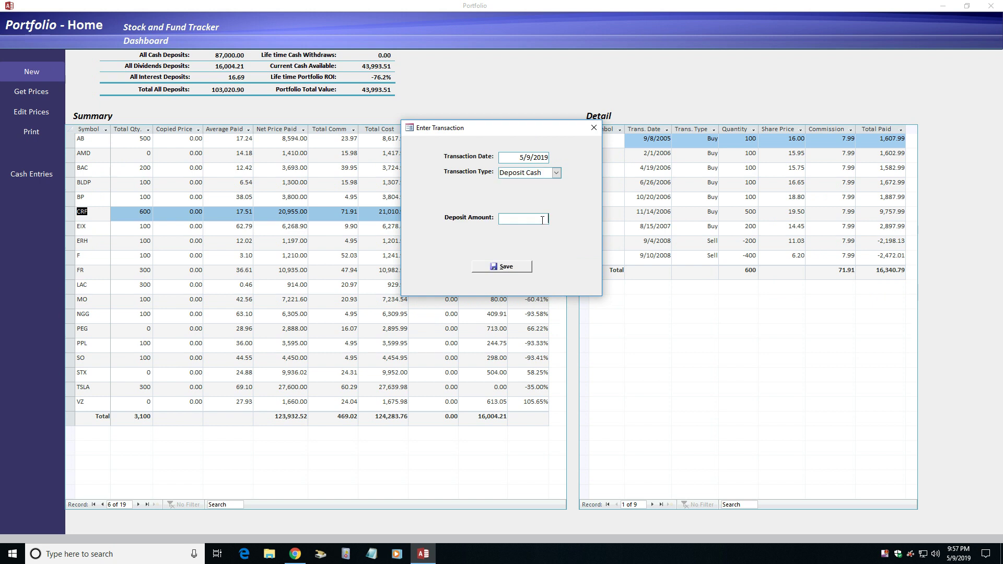
text(100)
key(Tab)
click(504, 267)
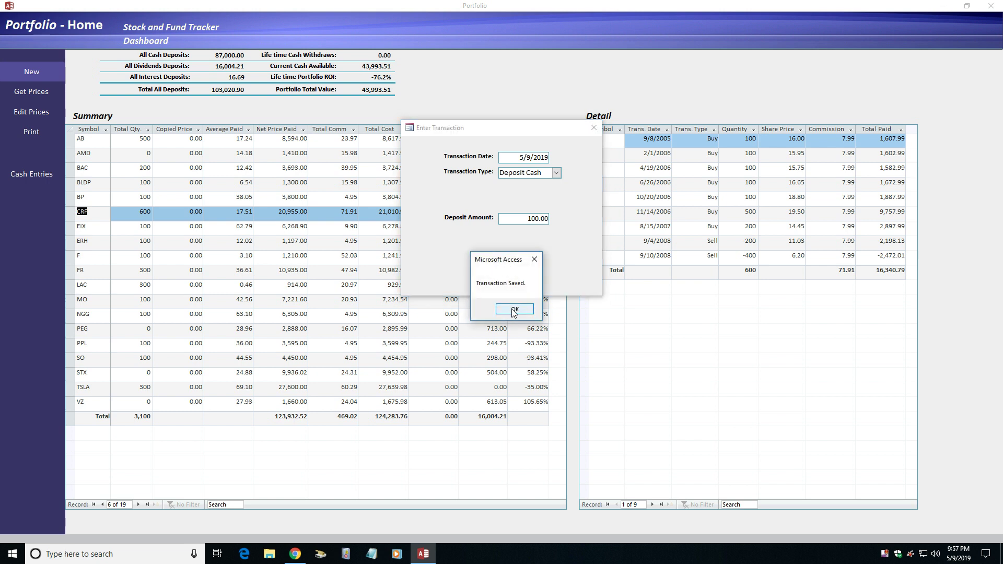
click(513, 310)
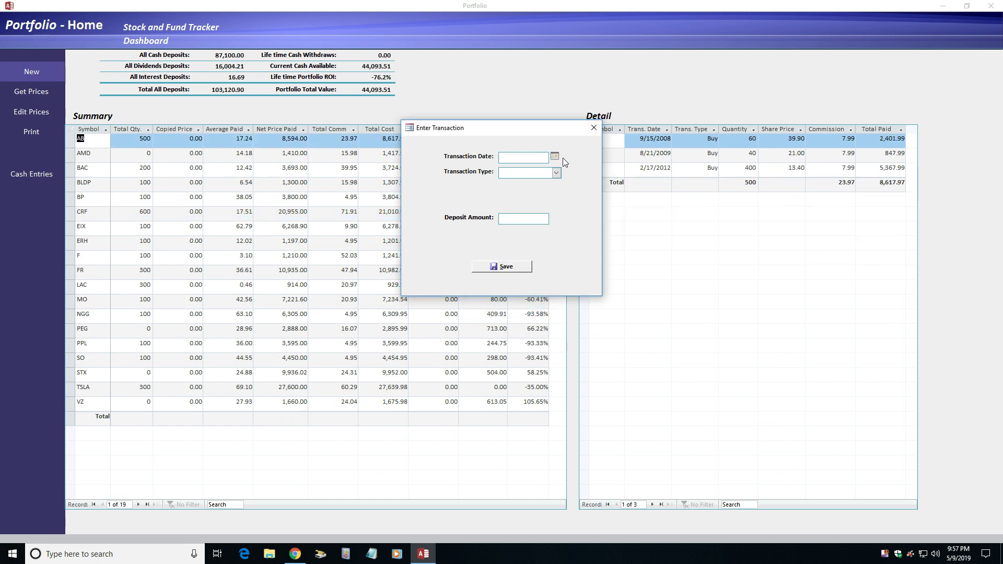
Close the entry form, start Get Prices, and copy the Yahoo Finance watchlist's symbols and last prices
click(554, 158)
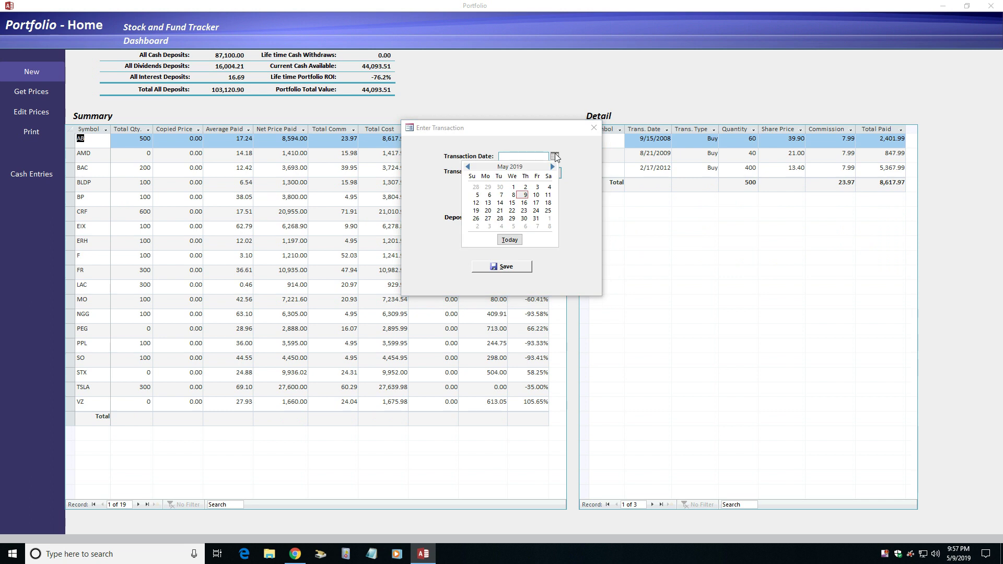
click(556, 157)
click(593, 128)
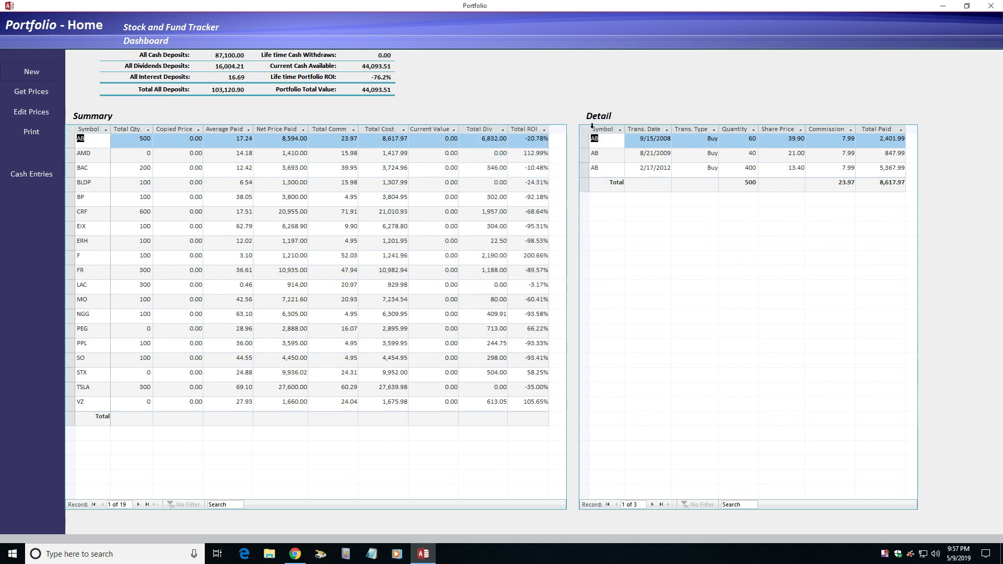
click(38, 94)
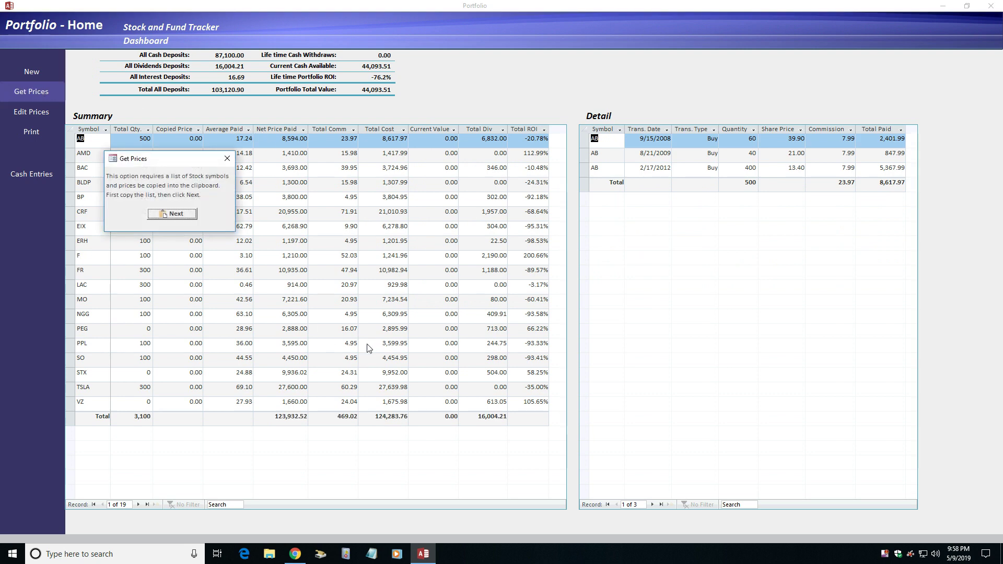
click(294, 554)
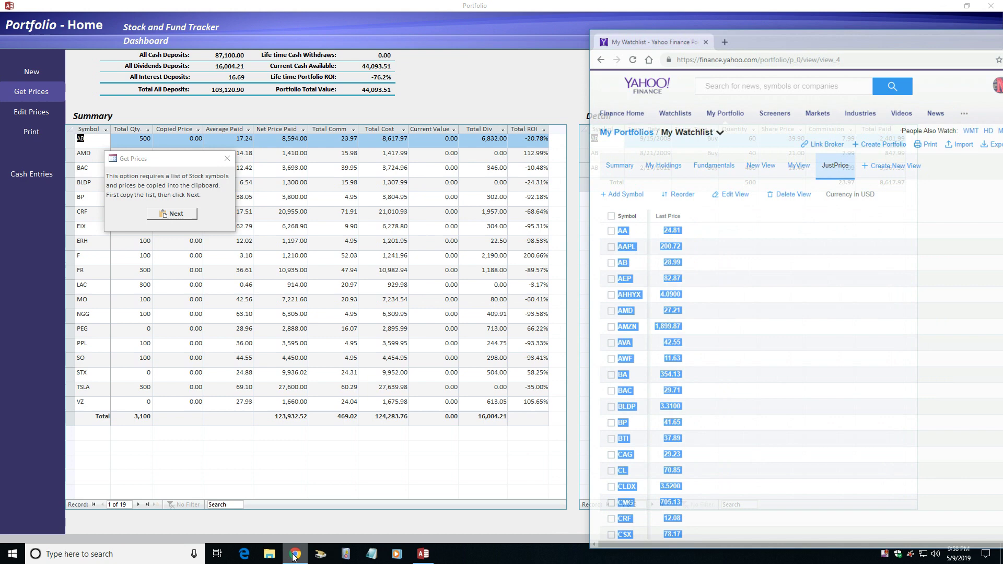
right_click(694, 211)
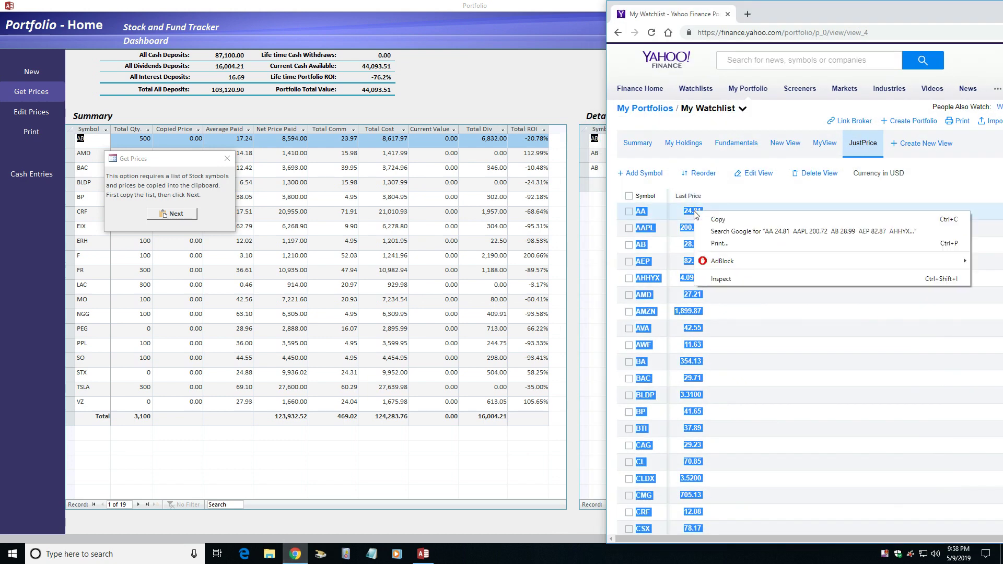
click(722, 220)
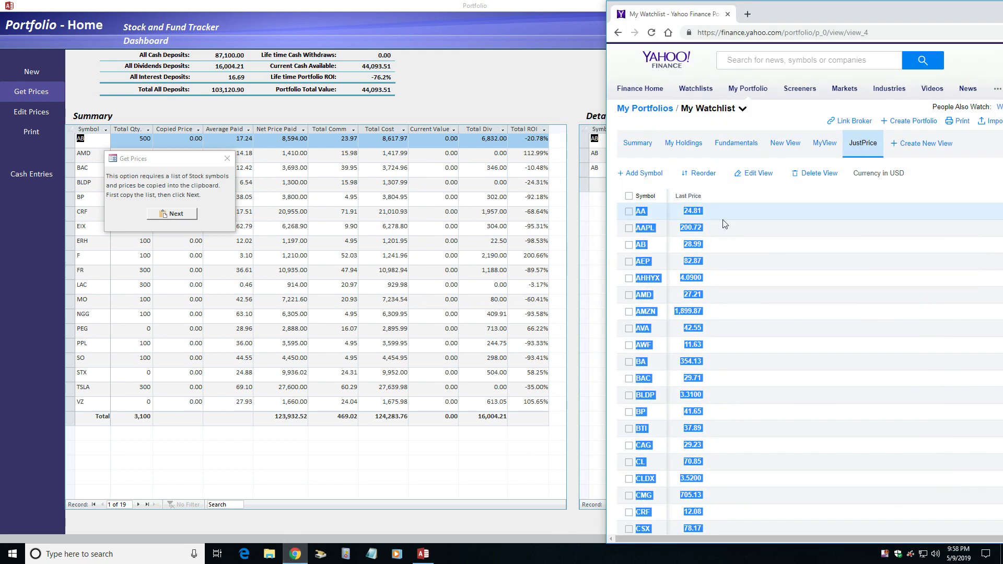
click(172, 214)
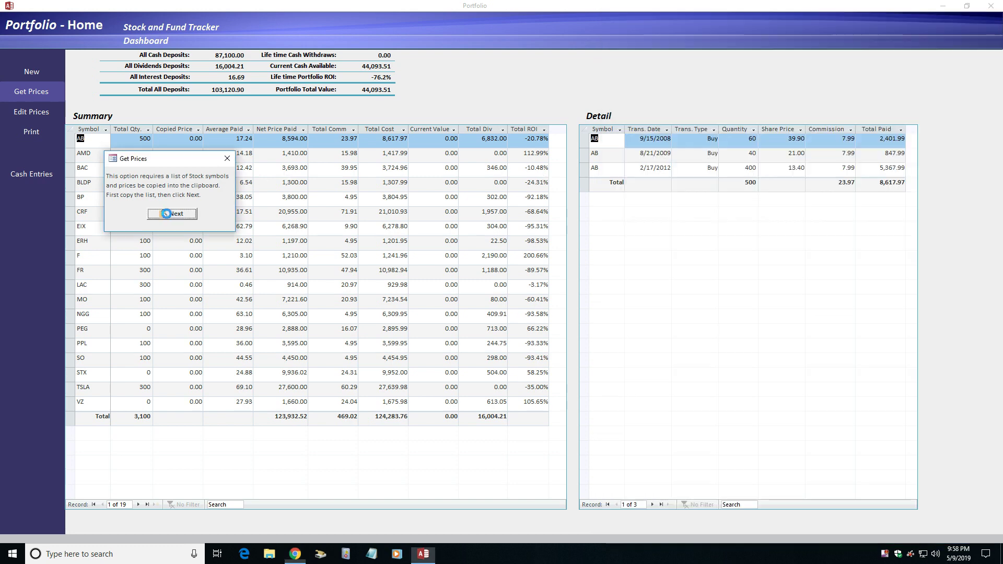
click(228, 159)
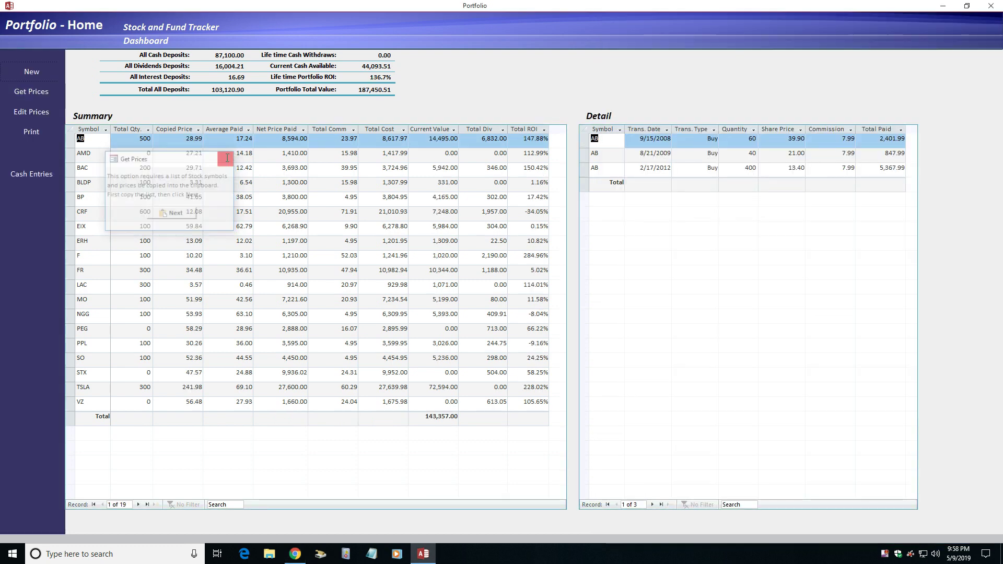
click(176, 130)
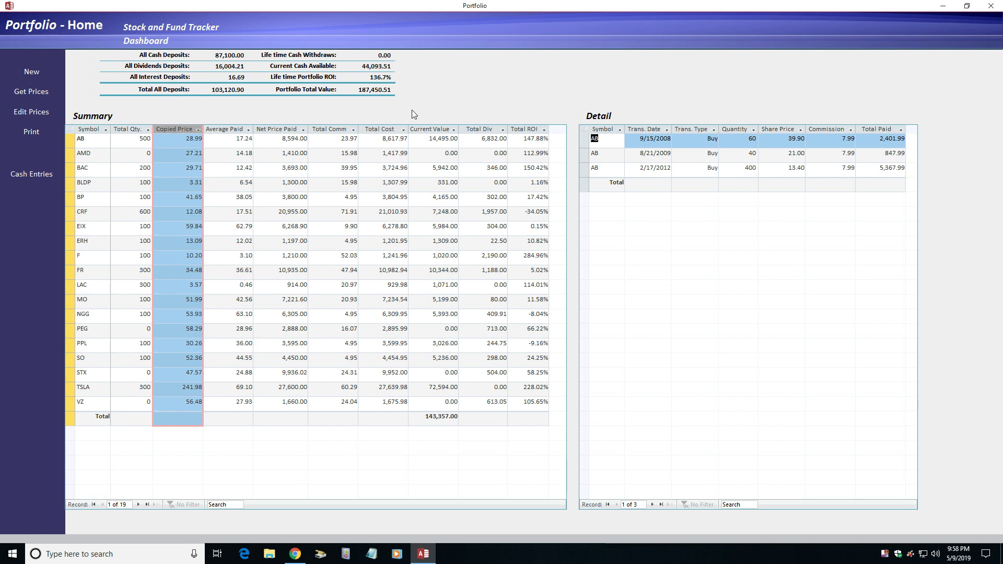
click(427, 127)
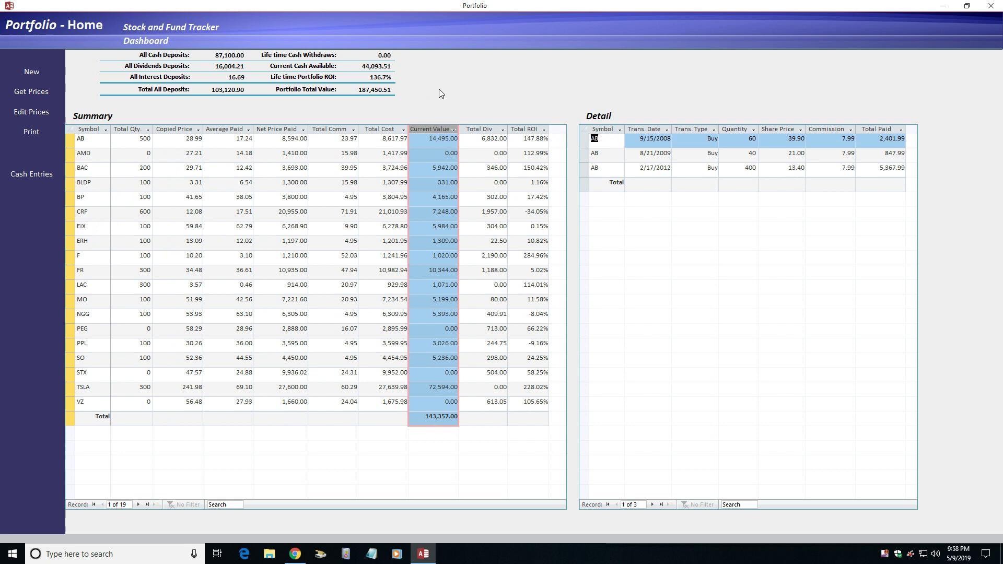
Review the copied share prices in Edit Copied Price, then close it
click(36, 113)
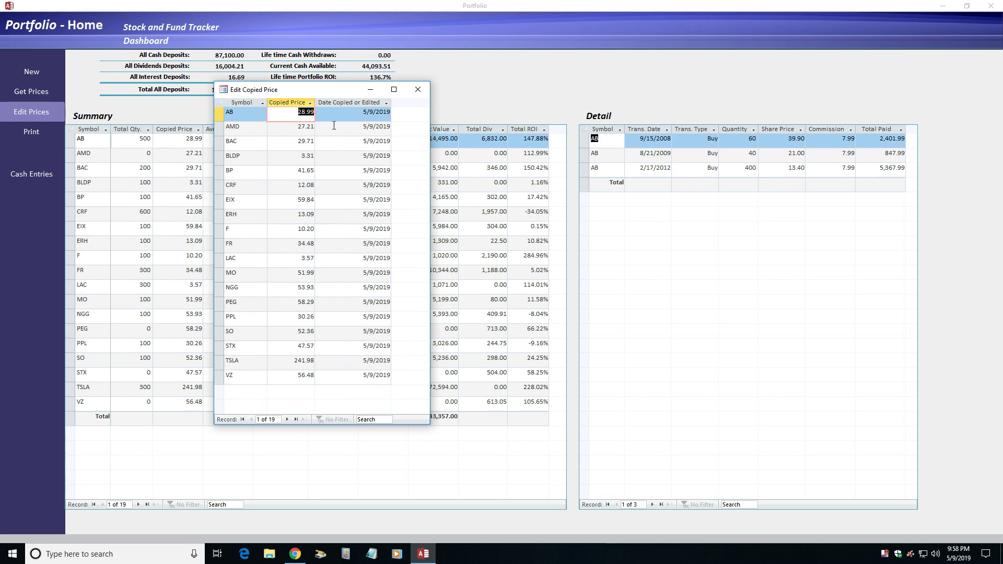
click(418, 90)
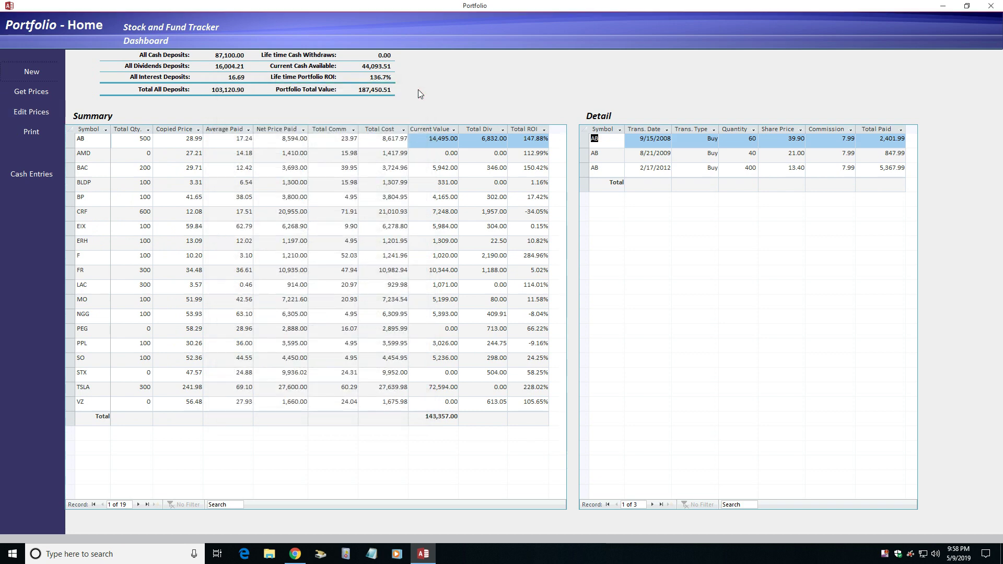
Filter Cash Entries' Trans. Type to Deposit Cash only and select the 100.00 deposit
click(42, 174)
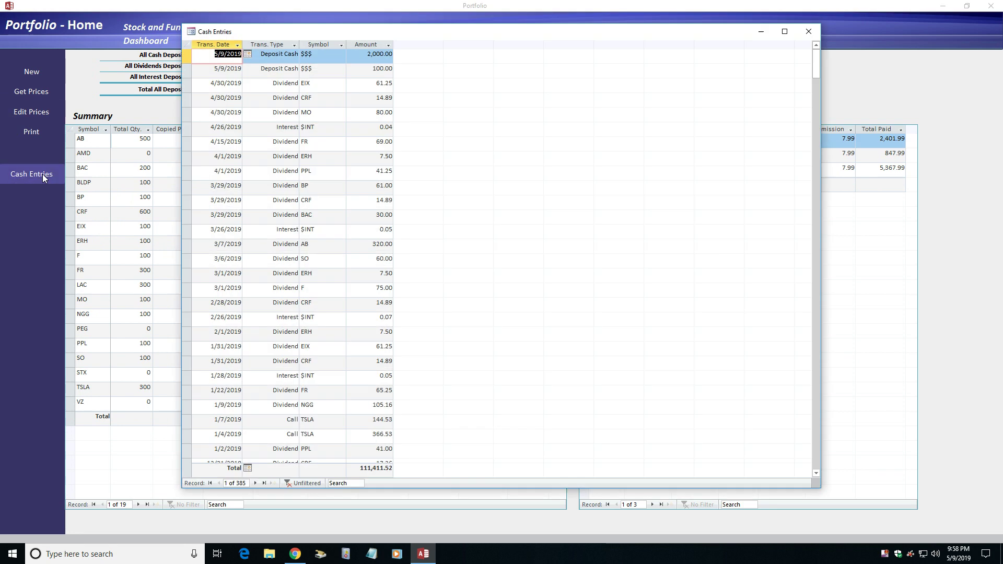
click(294, 45)
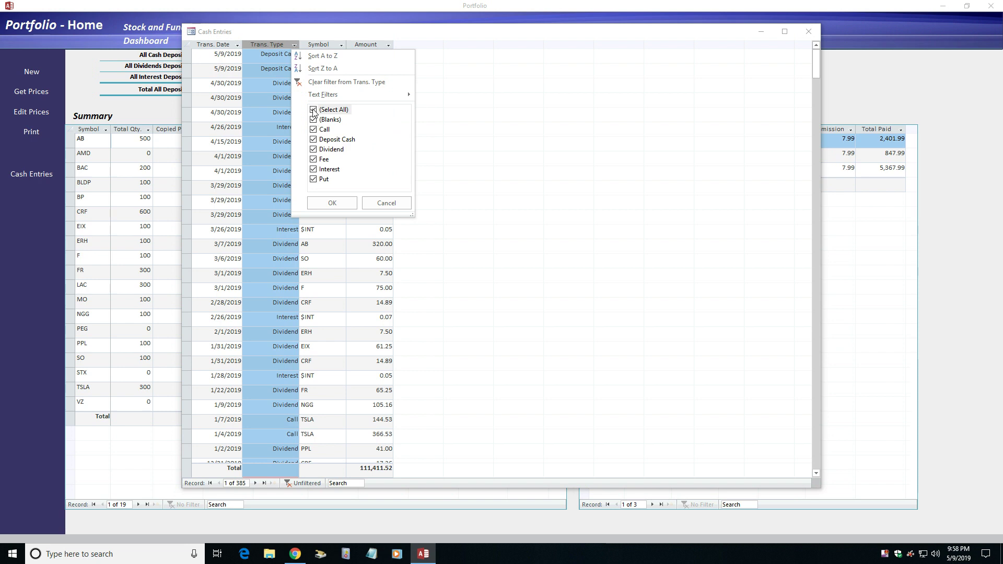
click(314, 109)
click(314, 140)
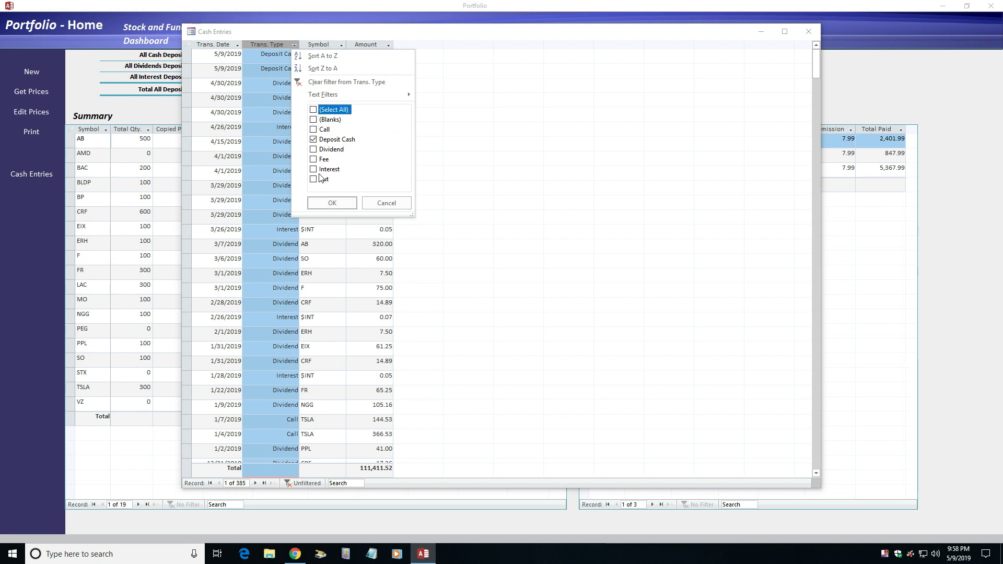
click(330, 203)
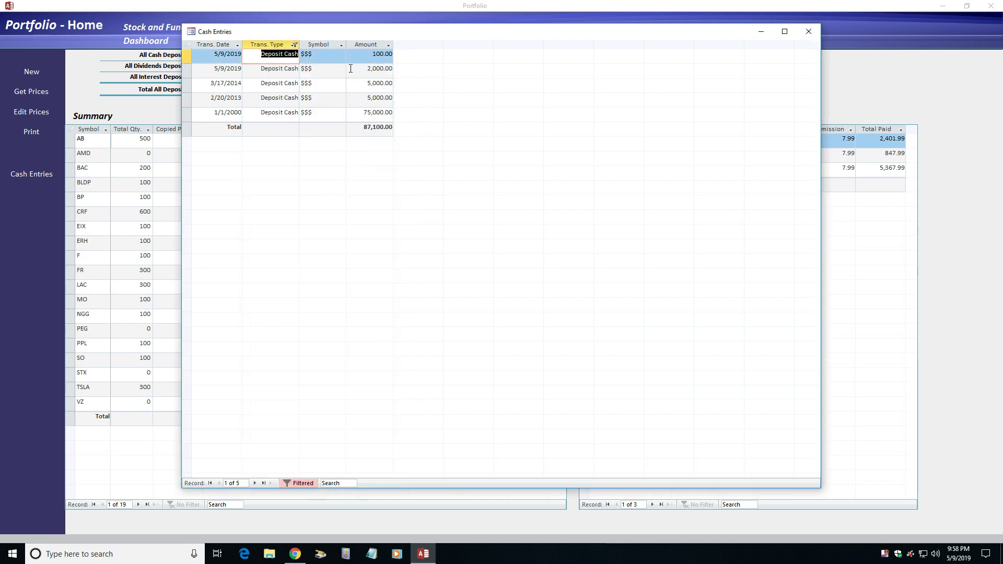
click(187, 54)
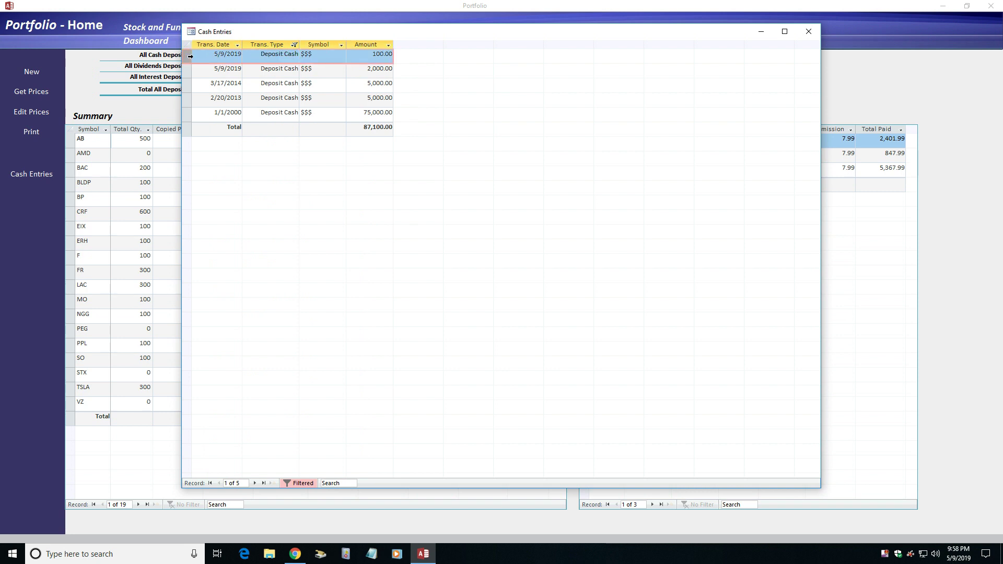
Delete the 100.00 deposit, change the 1/1/2000 deposit from 75,000 to 65,000, and close Cash Entries
key(Delete)
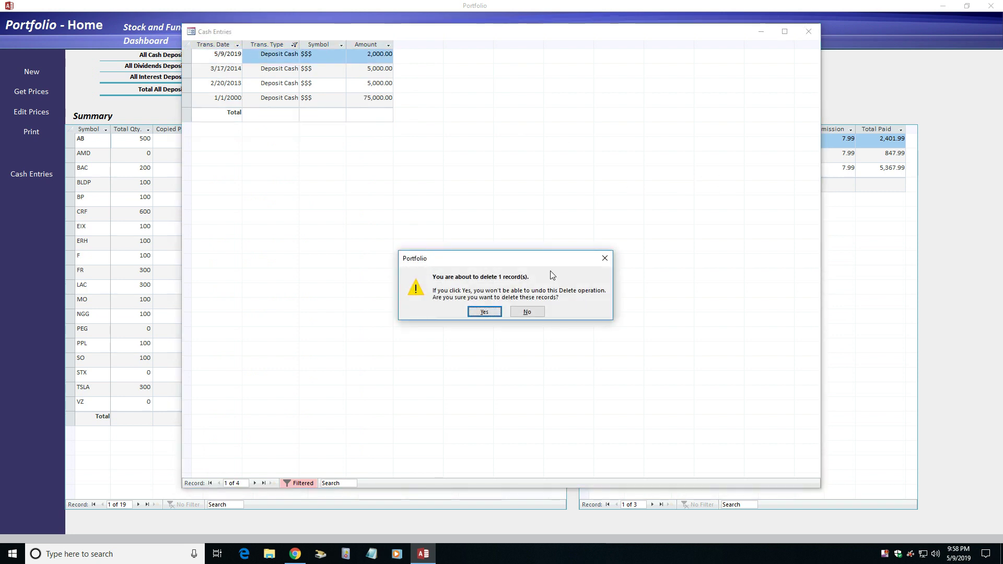
click(494, 316)
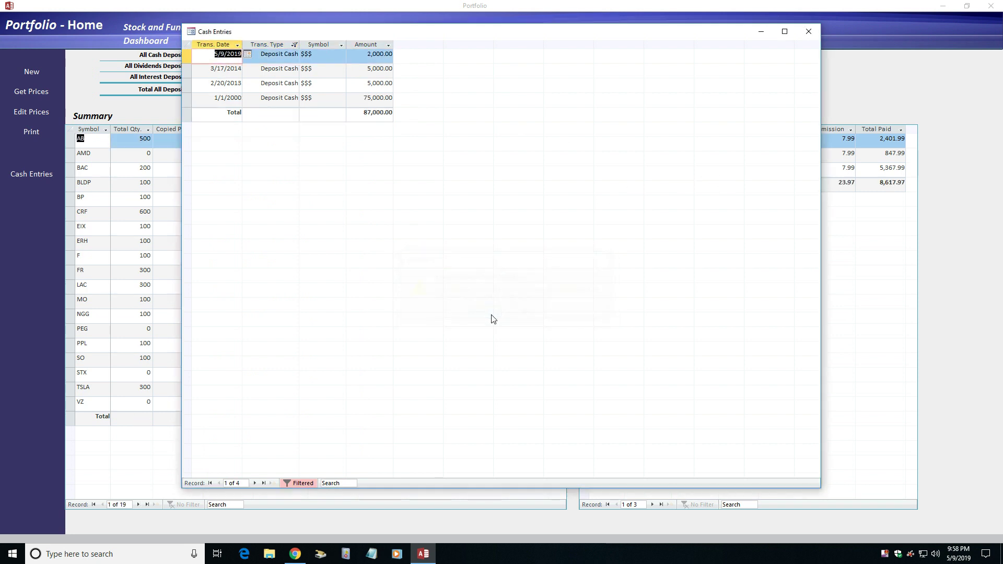
click(365, 56)
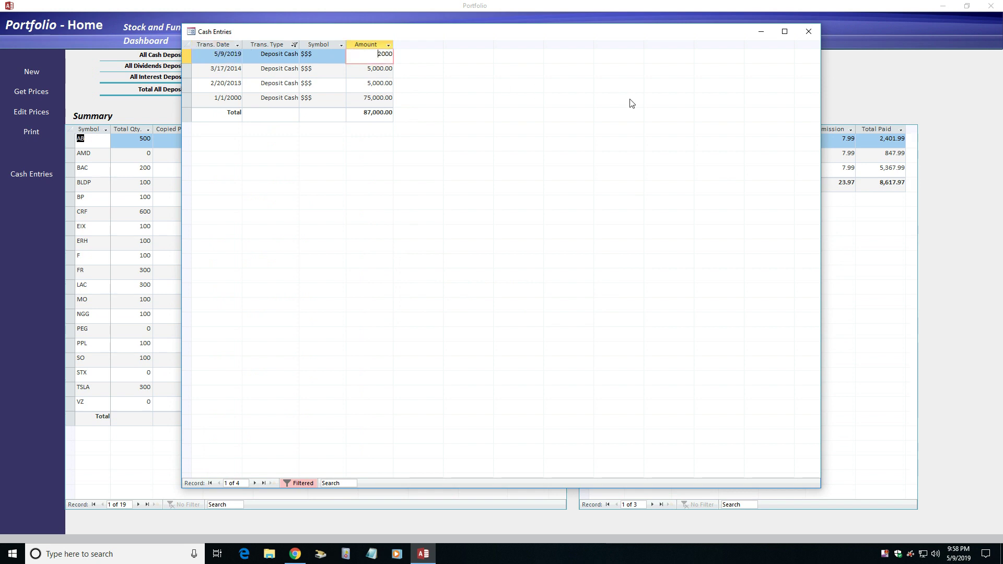
click(379, 100)
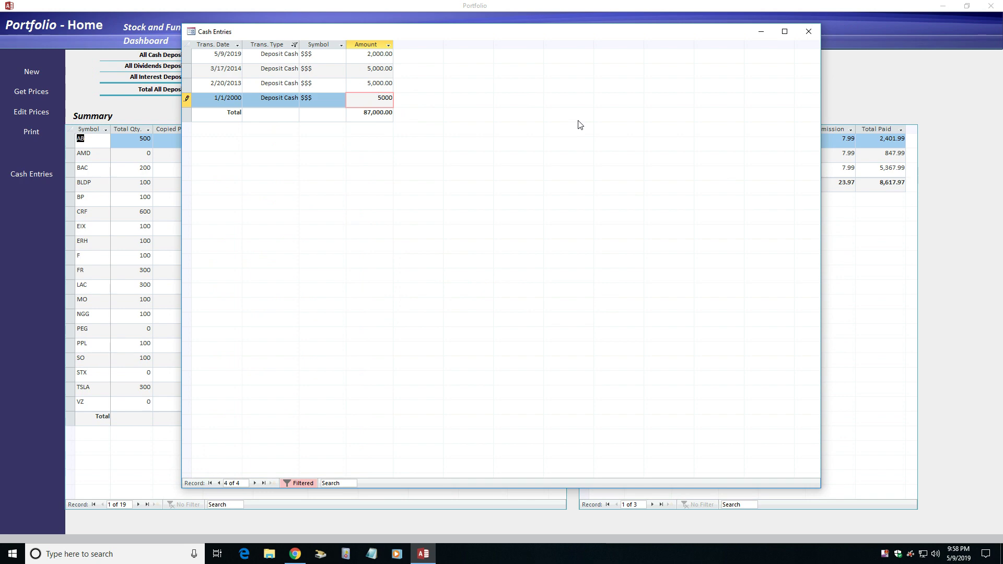
text(6)
key(Up)
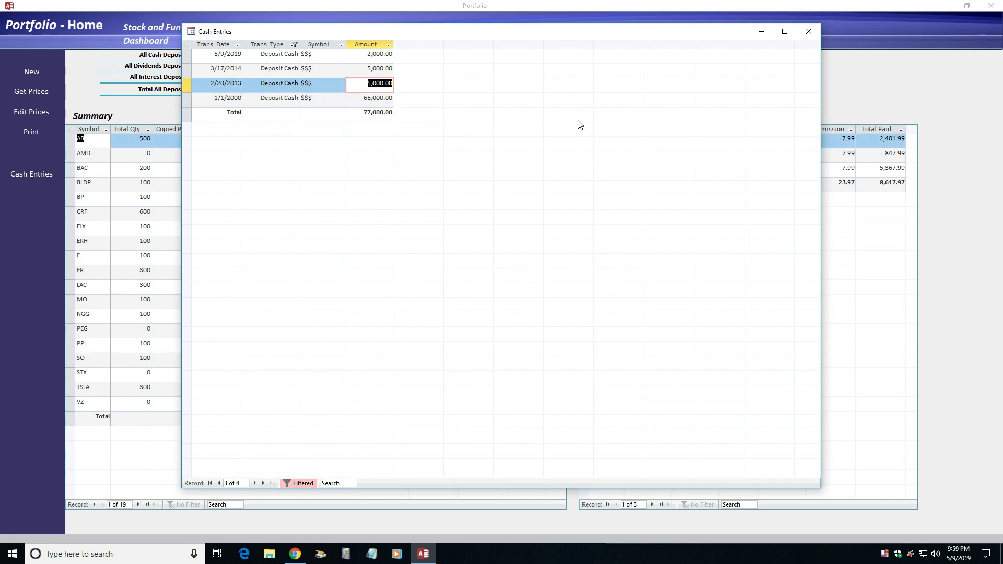
click(808, 32)
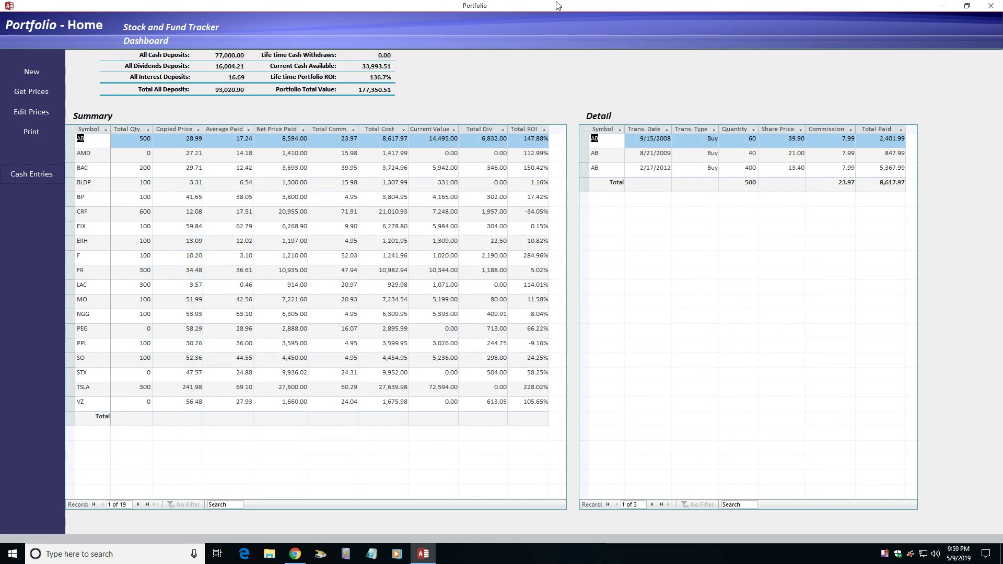
Preview the Print Summary List report from Print Options, then close it
click(33, 133)
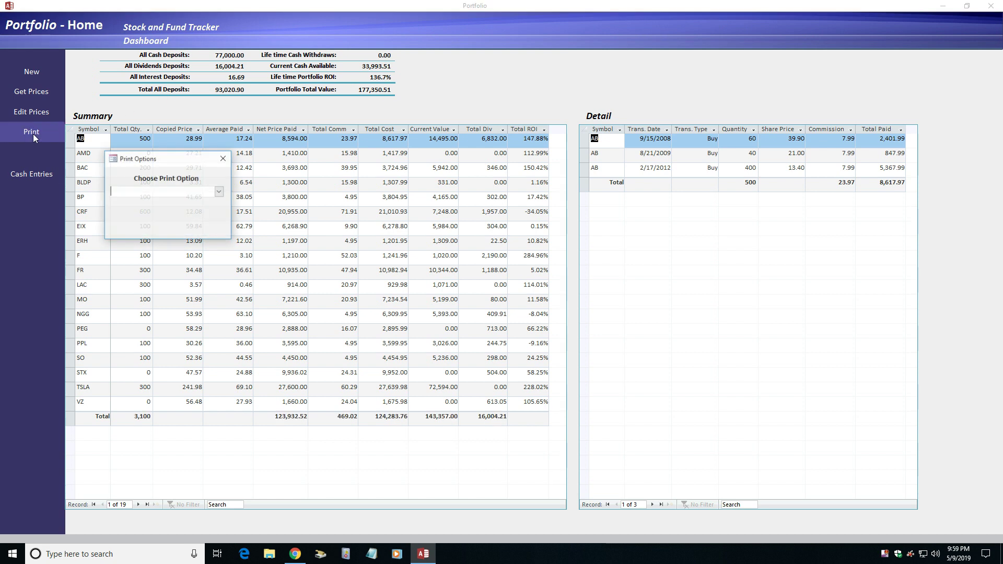
click(219, 192)
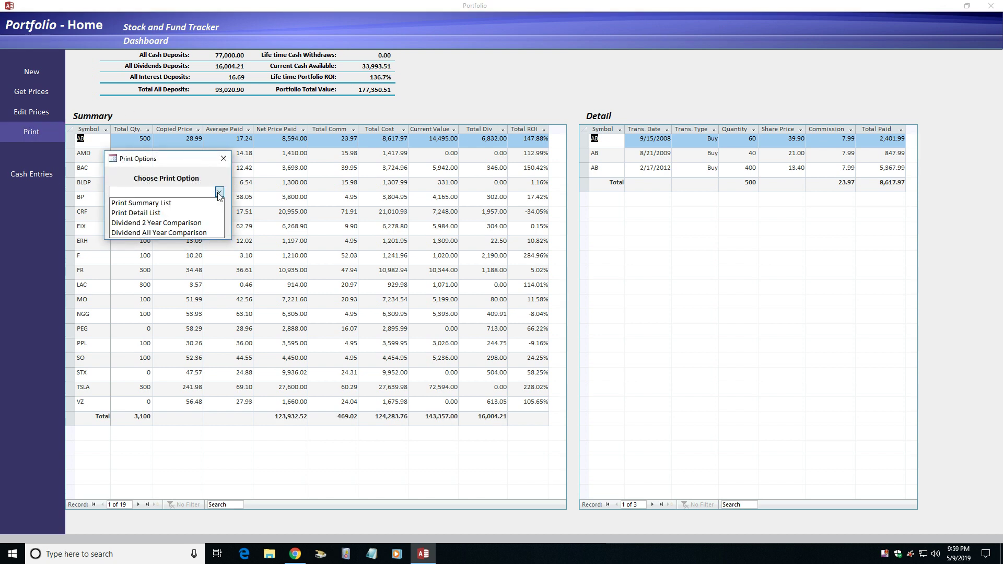
click(189, 203)
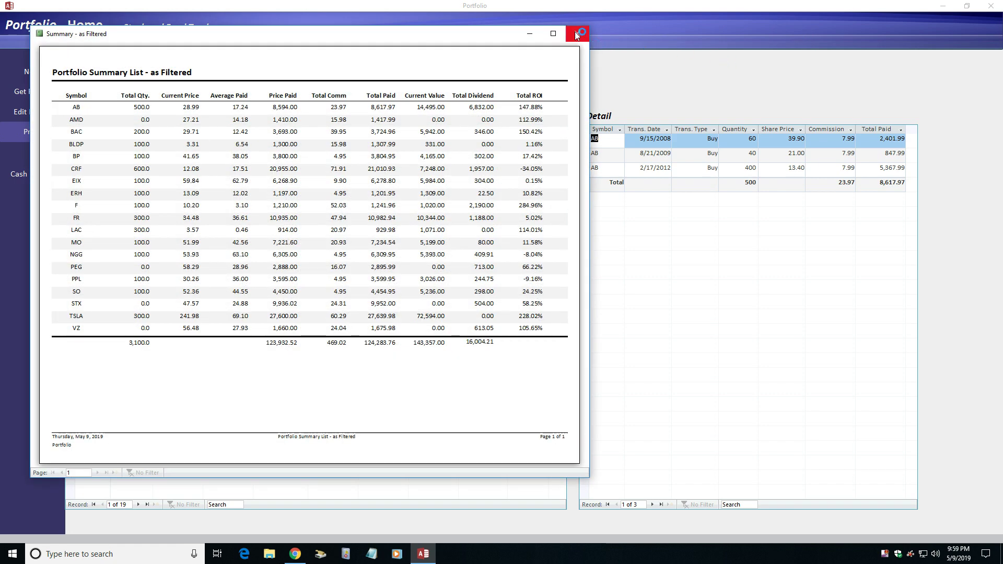
click(576, 32)
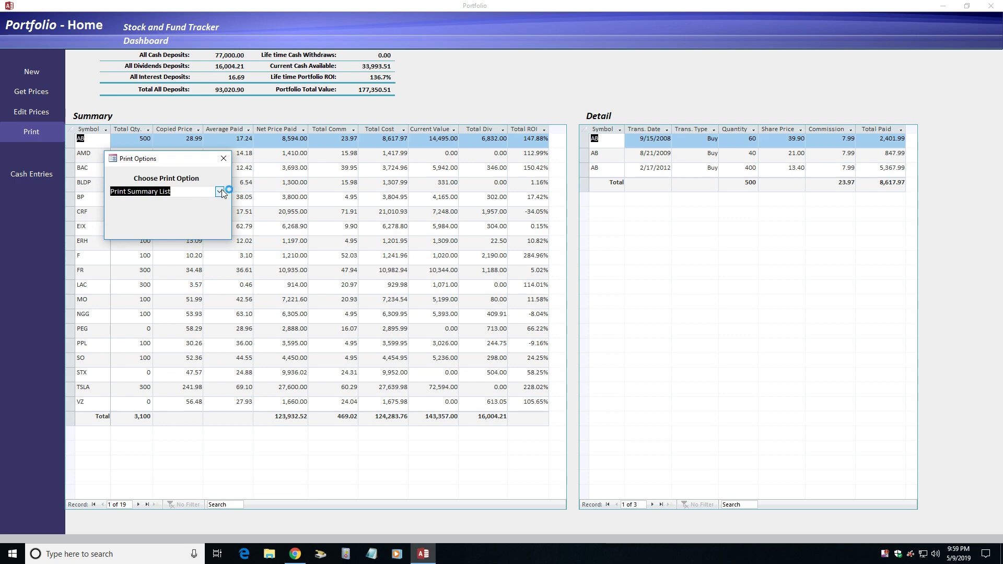
Preview the Print Detail List report, then close it
click(221, 190)
click(207, 210)
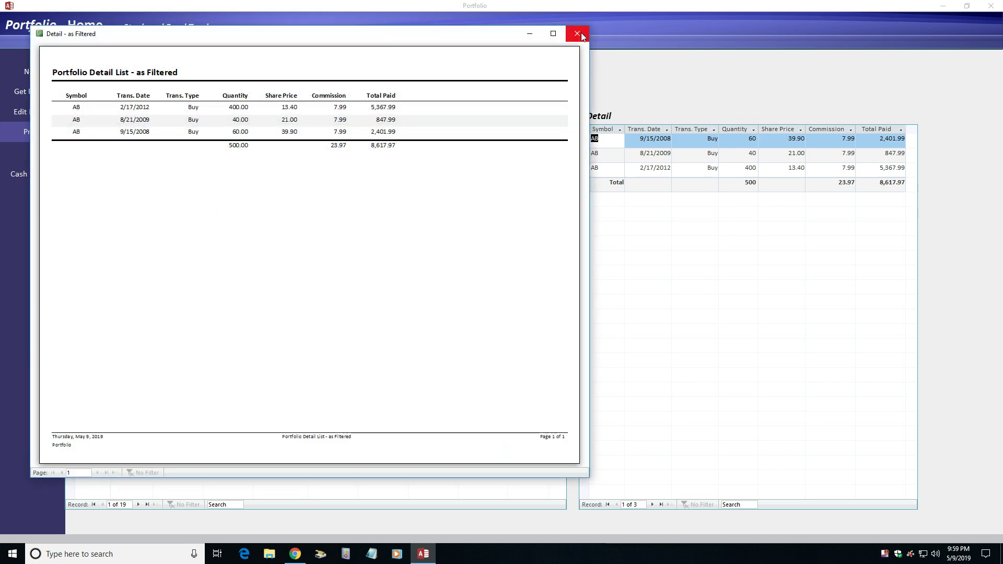
click(577, 33)
Preview the Dividend 2 Year Comparison report starting at 2019, then close it
click(218, 191)
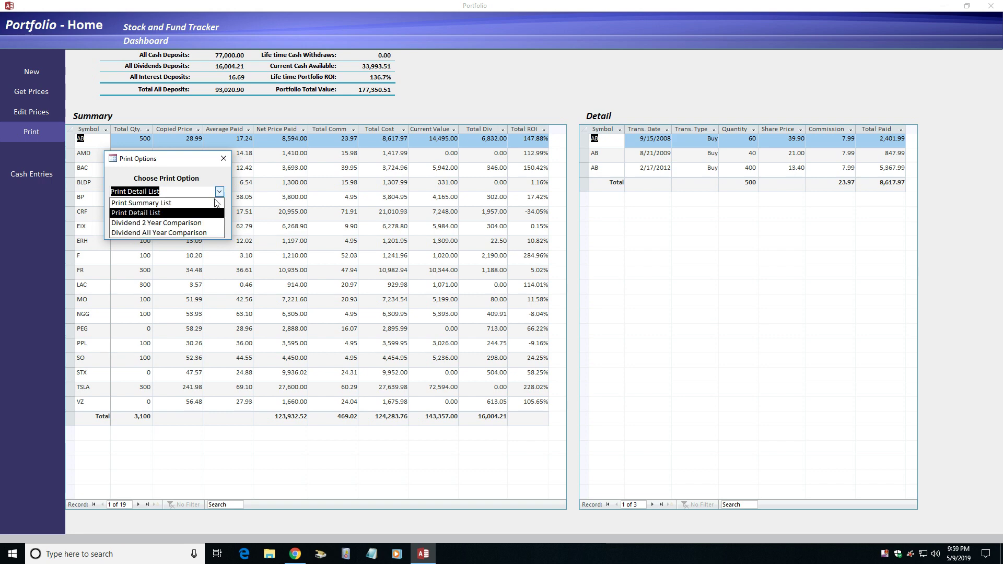
click(199, 224)
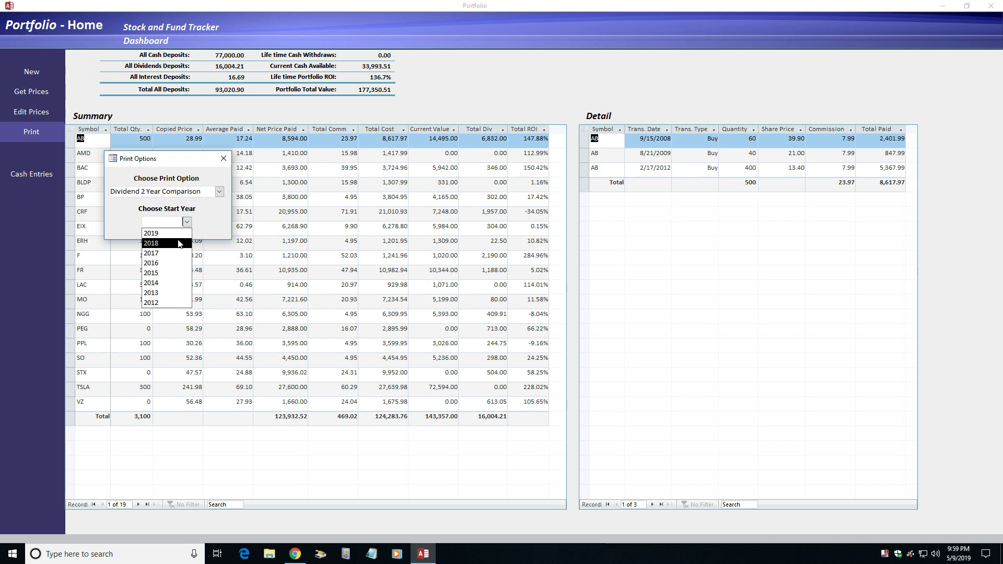
click(177, 233)
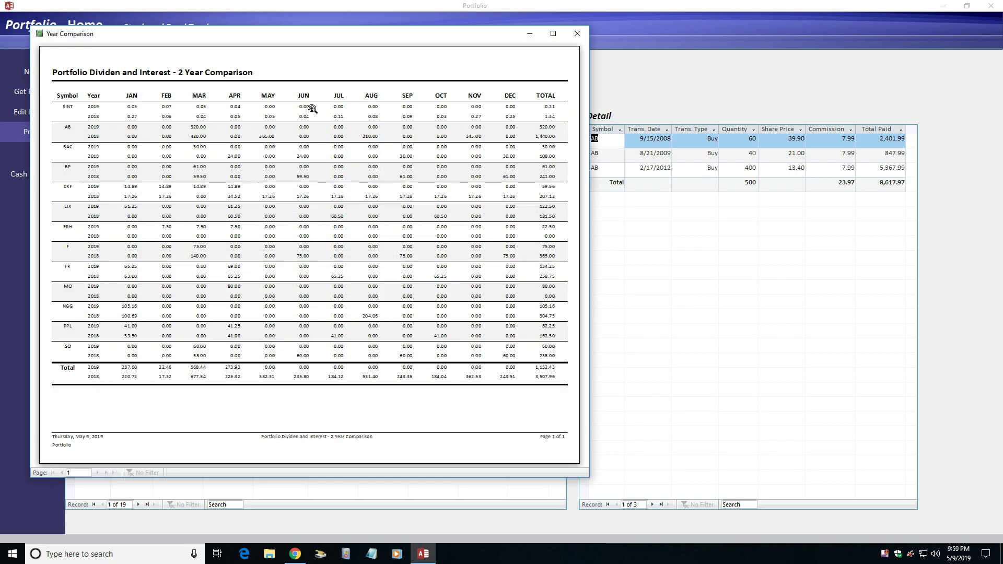
click(579, 33)
Preview the Dividend All Year Comparison report zoomed in, then close it
click(188, 224)
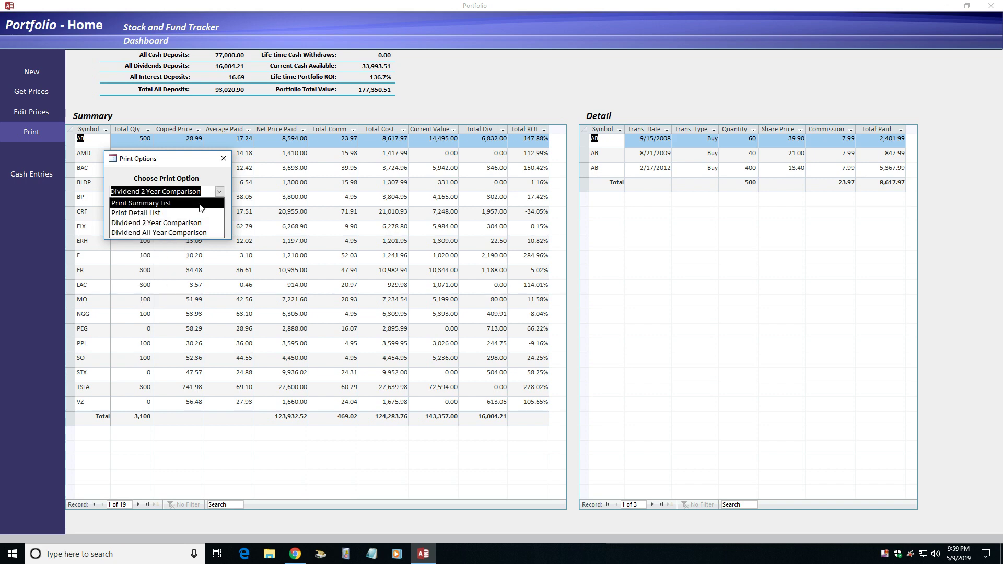
click(192, 232)
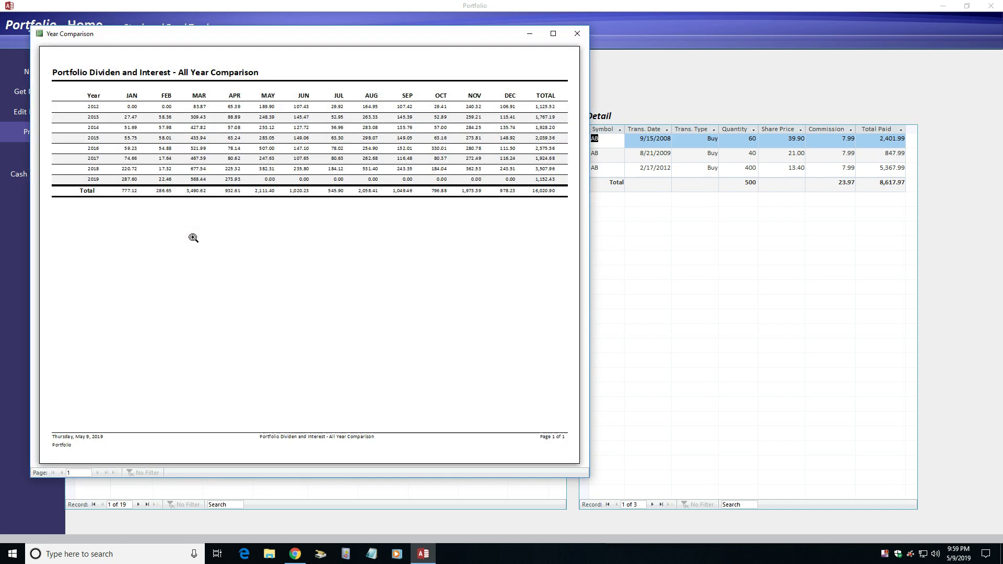
click(227, 132)
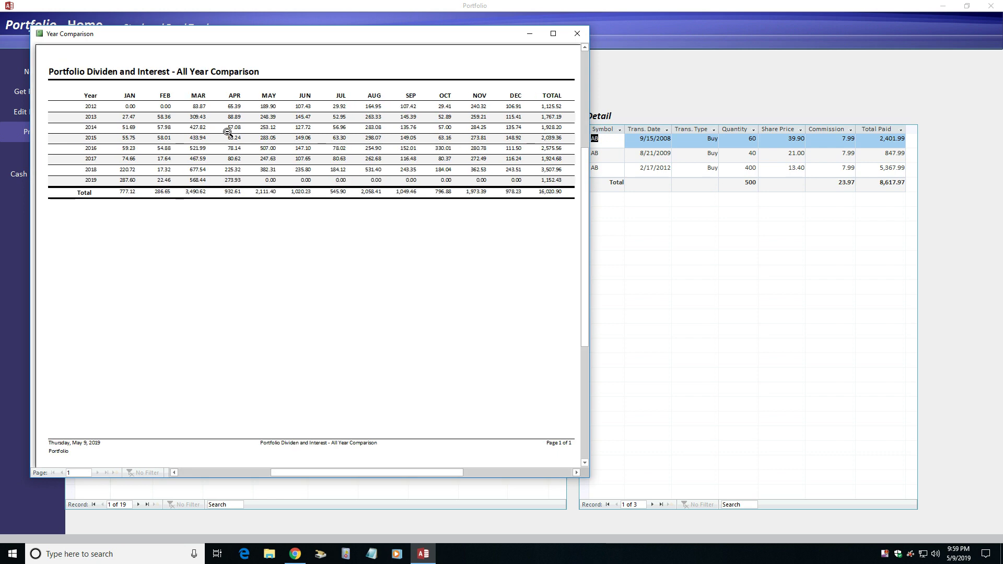
click(577, 33)
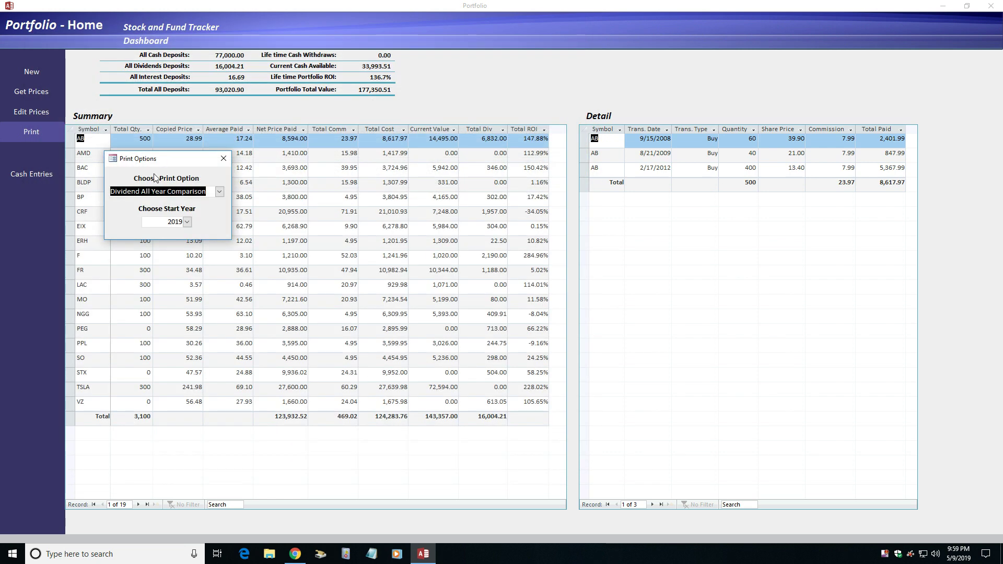